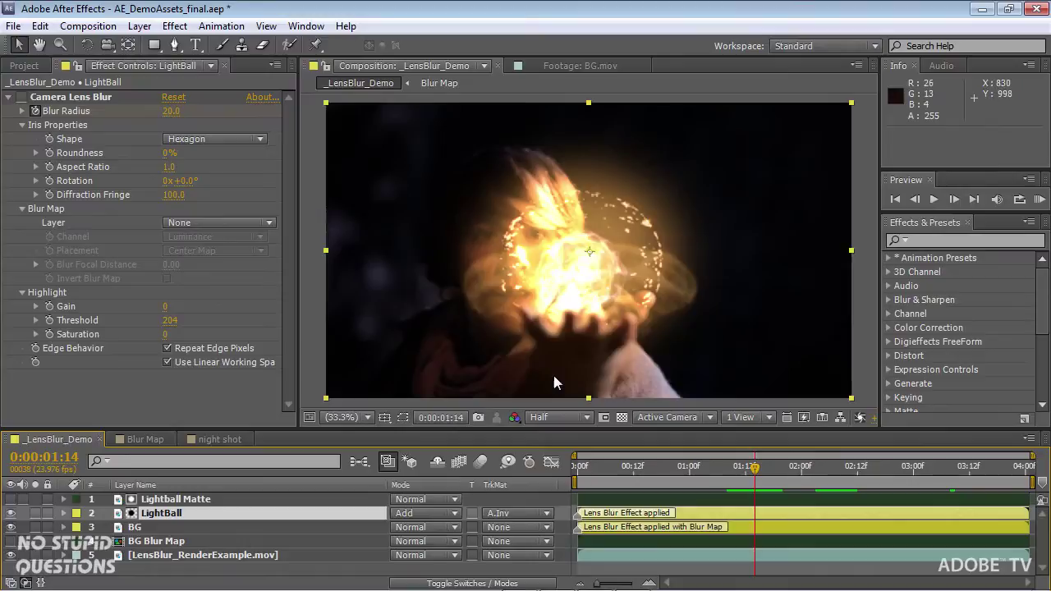
# Review the BG.mov footage from 01:19 to 02:13, then return to the _LensBlur_Demo composition.
pyautogui.click(573, 63)
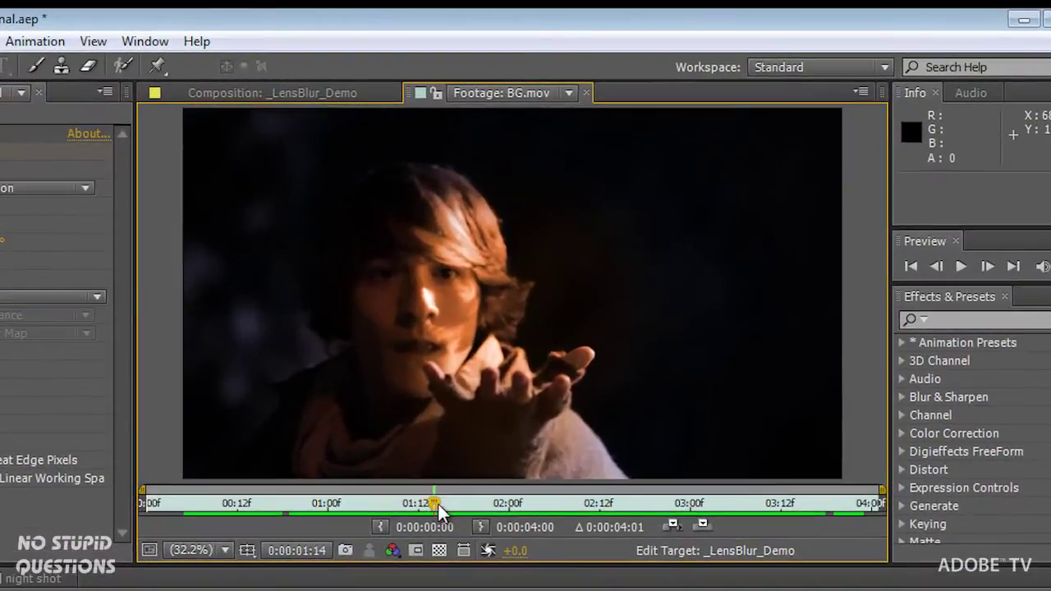
pyautogui.moveTo(528, 384); pyautogui.dragTo(558, 384)
pyautogui.moveTo(473, 506); pyautogui.dragTo(588, 507)
pyautogui.click(337, 92)
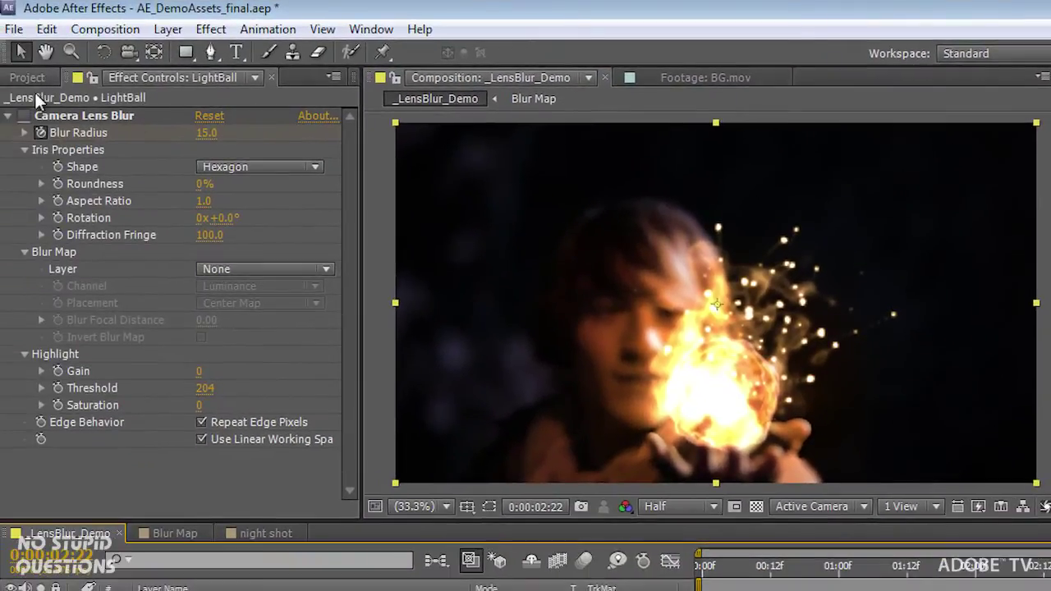
# Enable LightBall's Camera Lens Blur, compare BG.mov at 02:17, preview, and raise Blur Radius to 30.
pyautogui.click(24, 115)
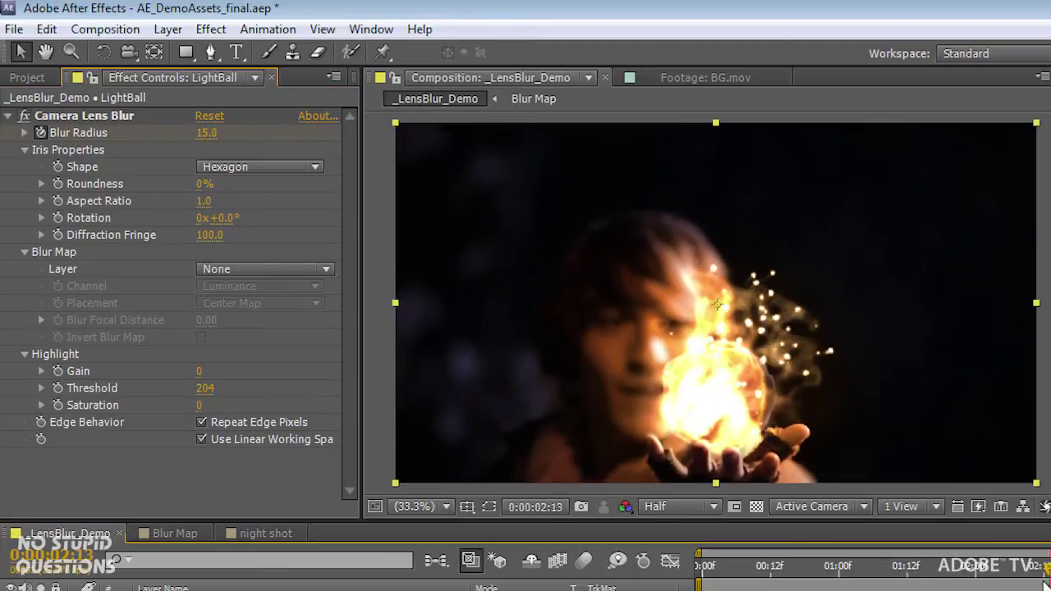
pyautogui.click(718, 77)
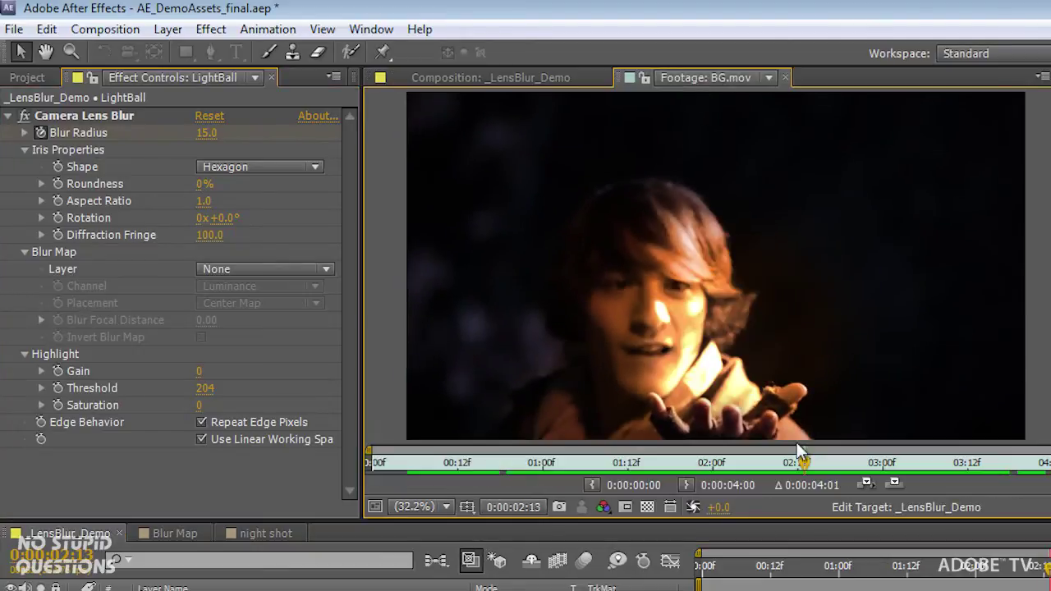
pyautogui.moveTo(812, 464); pyautogui.dragTo(841, 464)
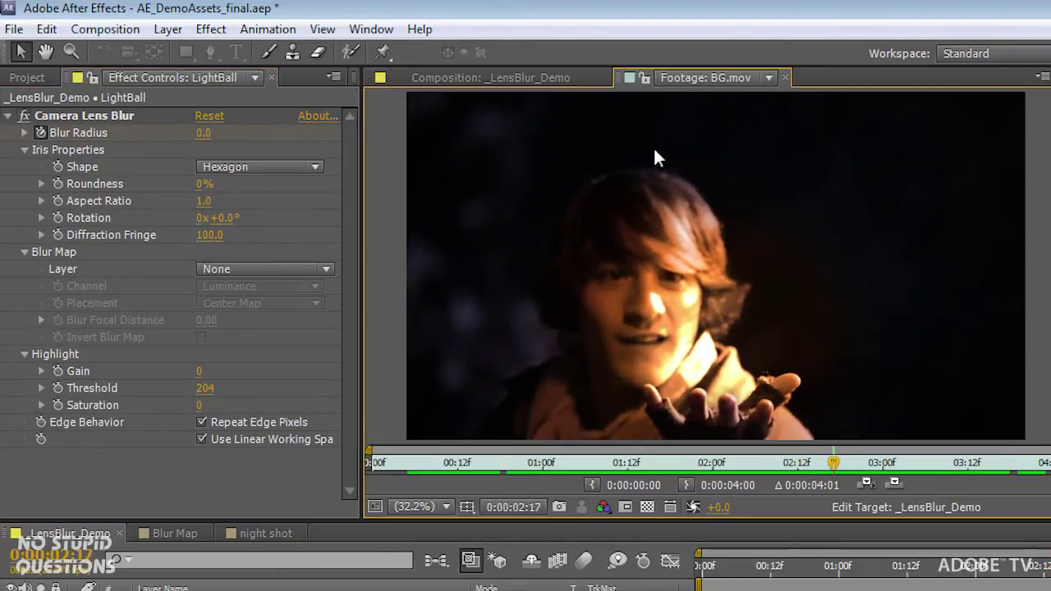
pyautogui.click(580, 81)
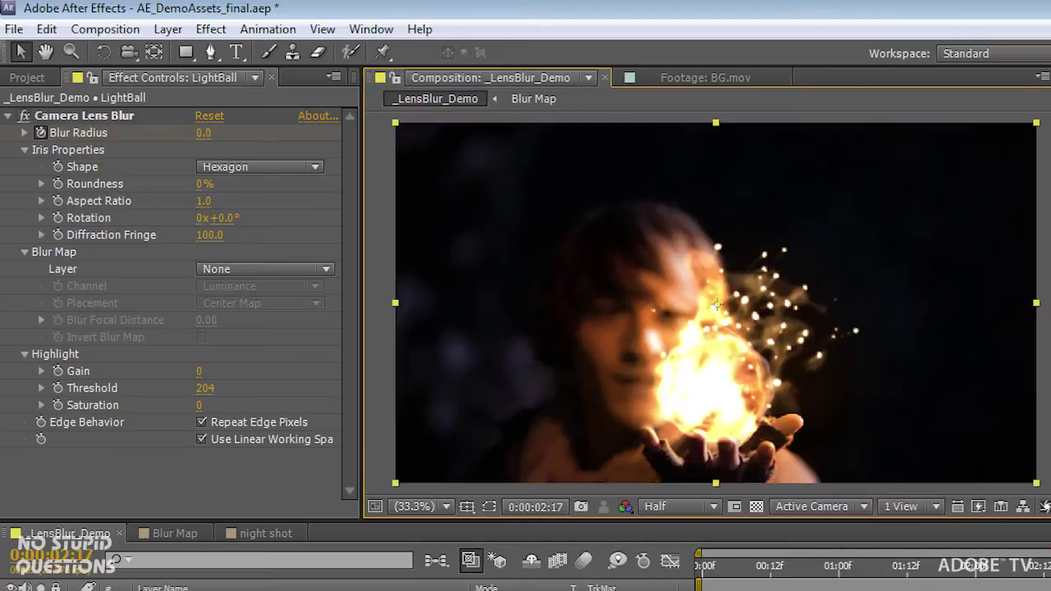
pyautogui.press('space')
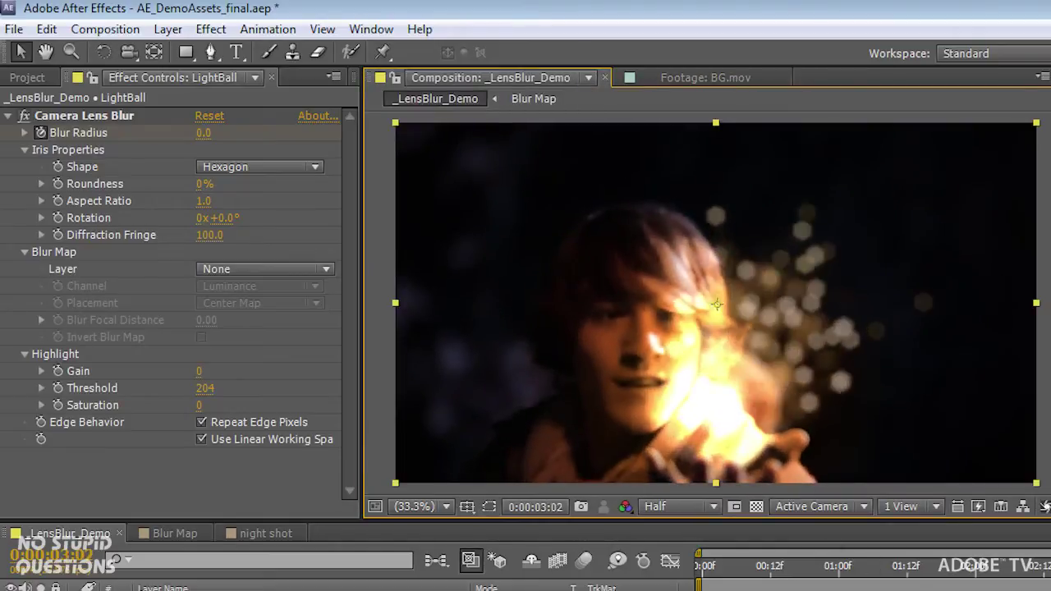
pyautogui.moveTo(203, 132); pyautogui.dragTo(228, 132)
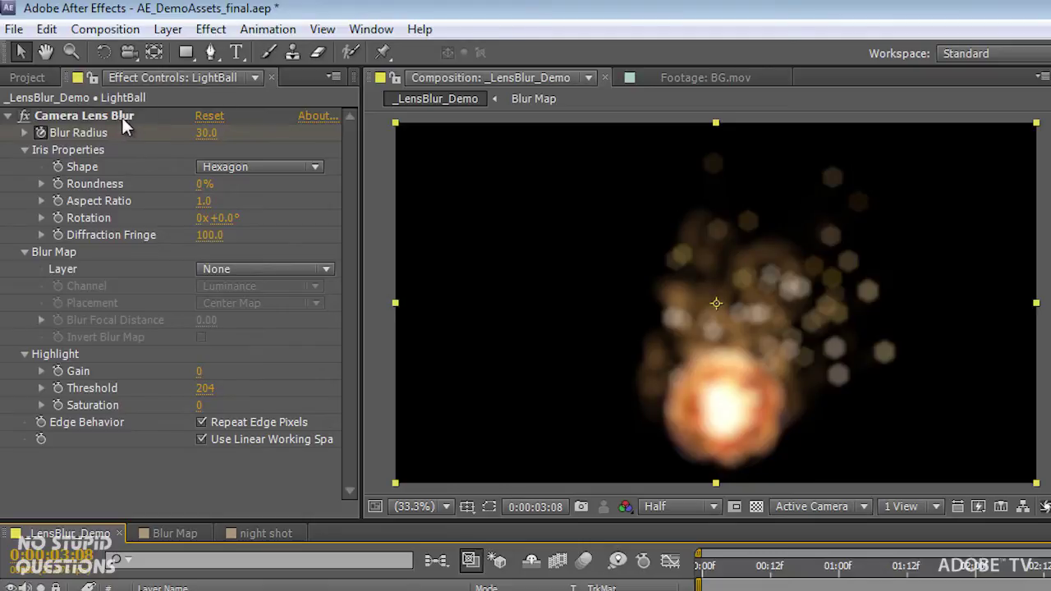
# Toggle LightBall's lens blur off and on to compare, then lower Blur Radius to about 27.
pyautogui.click(24, 117)
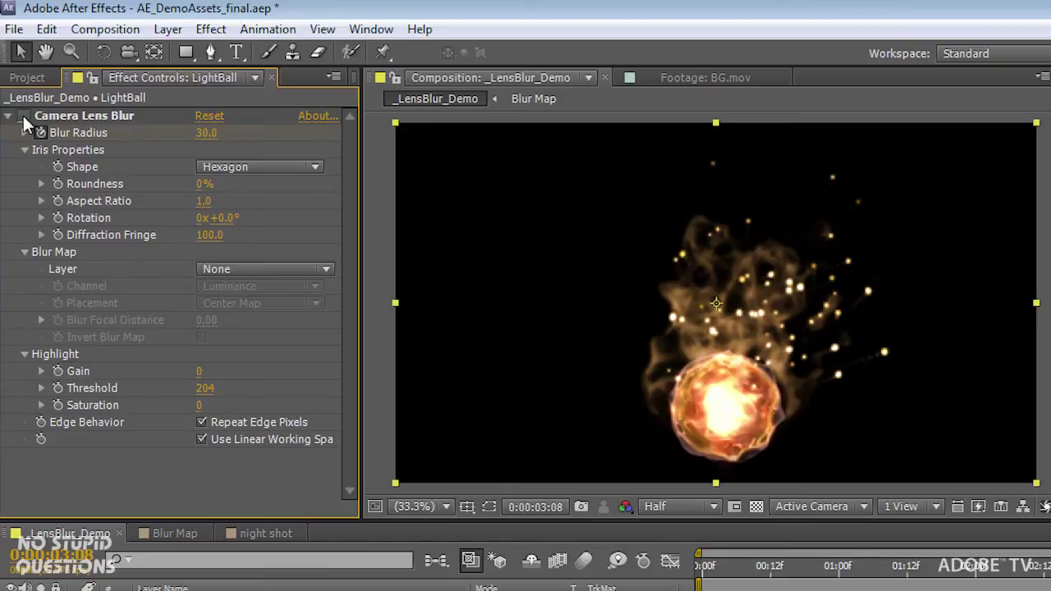
pyautogui.click(25, 116)
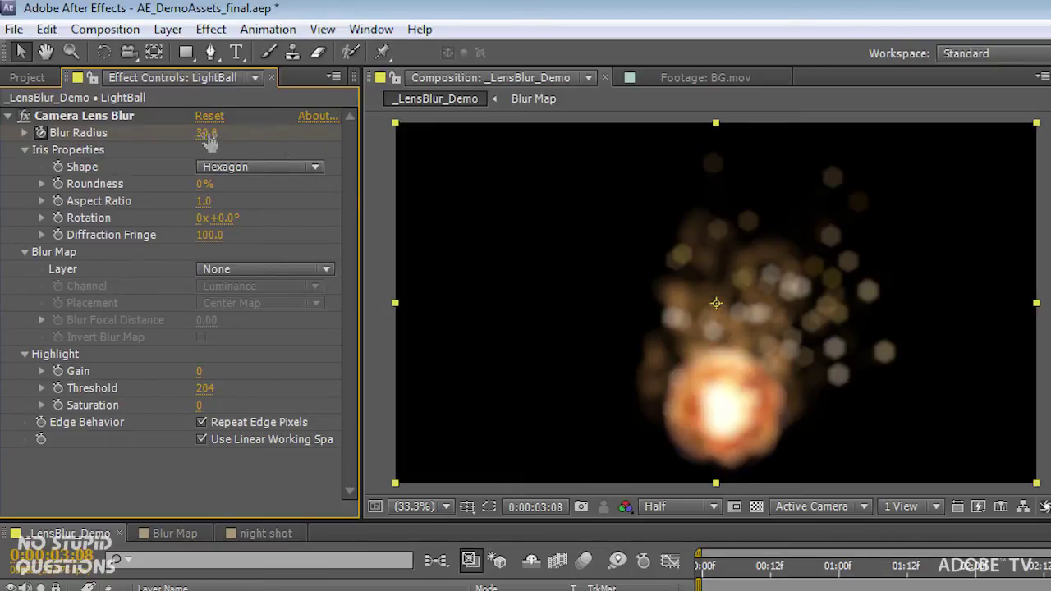
pyautogui.moveTo(209, 136)
pyautogui.mouseDown()
pyautogui.moveTo(169, 132)
pyautogui.moveTo(215, 131)
pyautogui.moveTo(191, 132)
pyautogui.mouseUp()
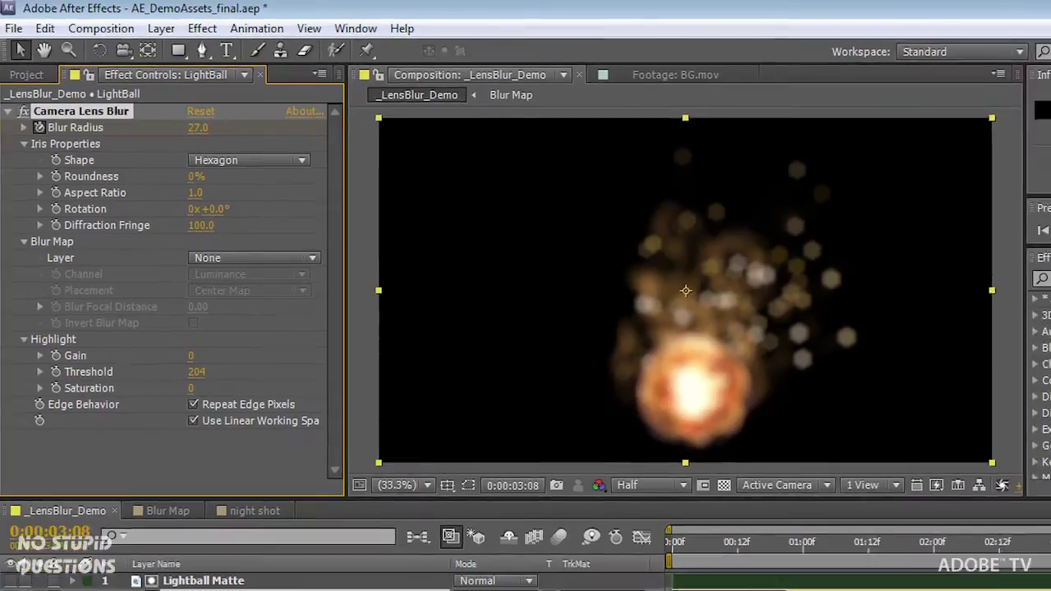
# Show the BG footage behind the light ball and view frames 02:19 through 03:05.
pyautogui.click(36, 513)
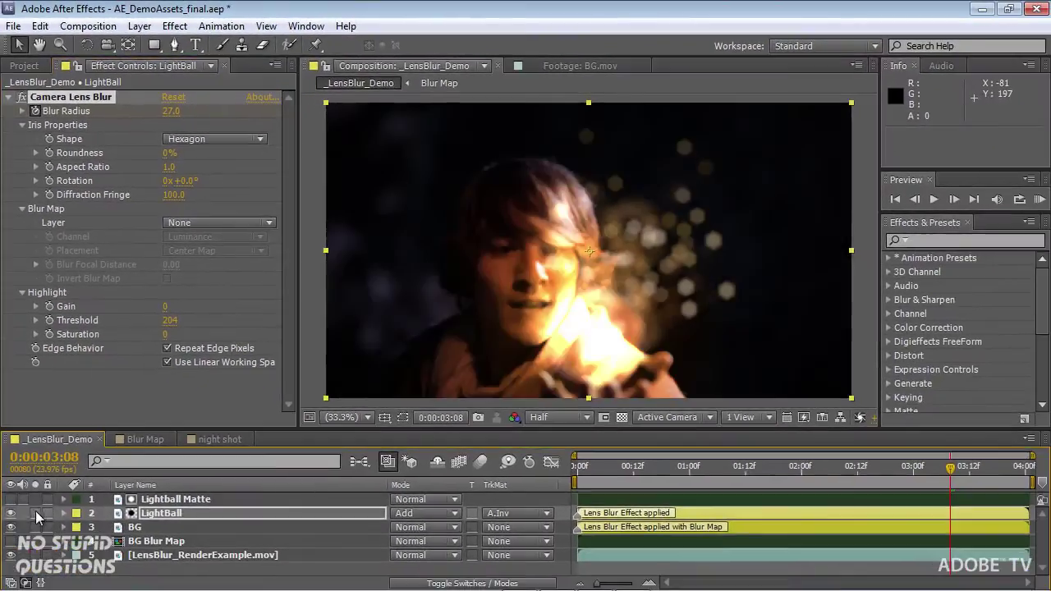
pyautogui.moveTo(928, 474); pyautogui.dragTo(895, 480)
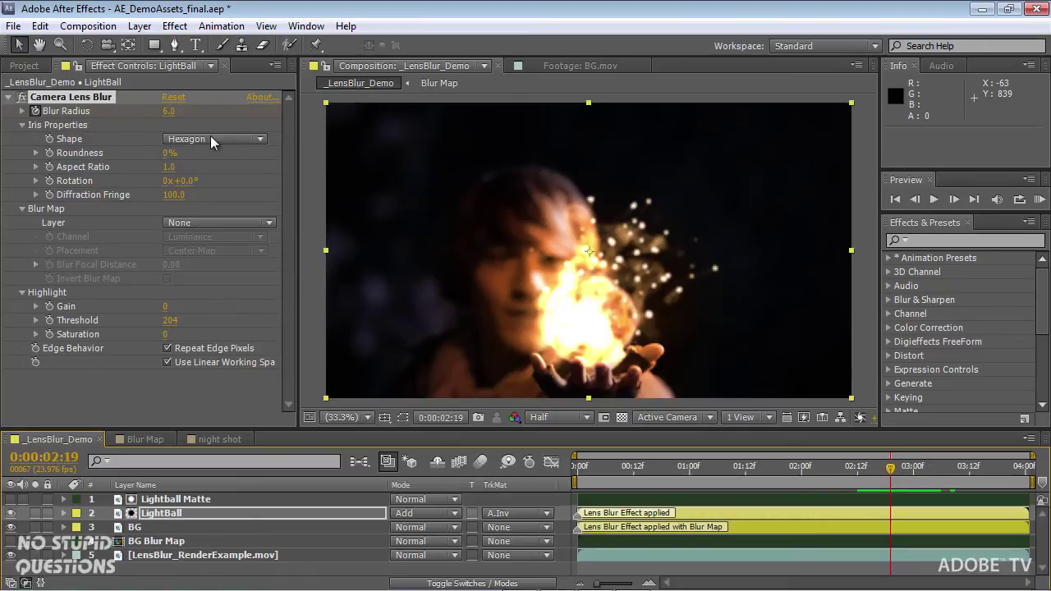
pyautogui.moveTo(909, 476); pyautogui.dragTo(936, 474)
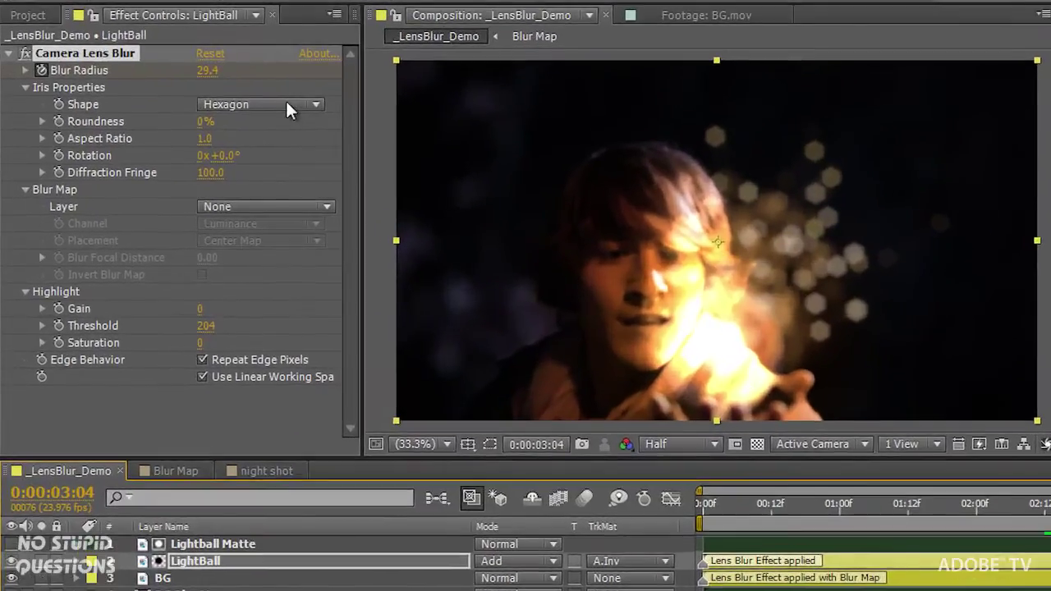
# Test a Triangle iris, switch back to Hexagon, and set Aspect Ratio to 1.0.
pyautogui.click(234, 137)
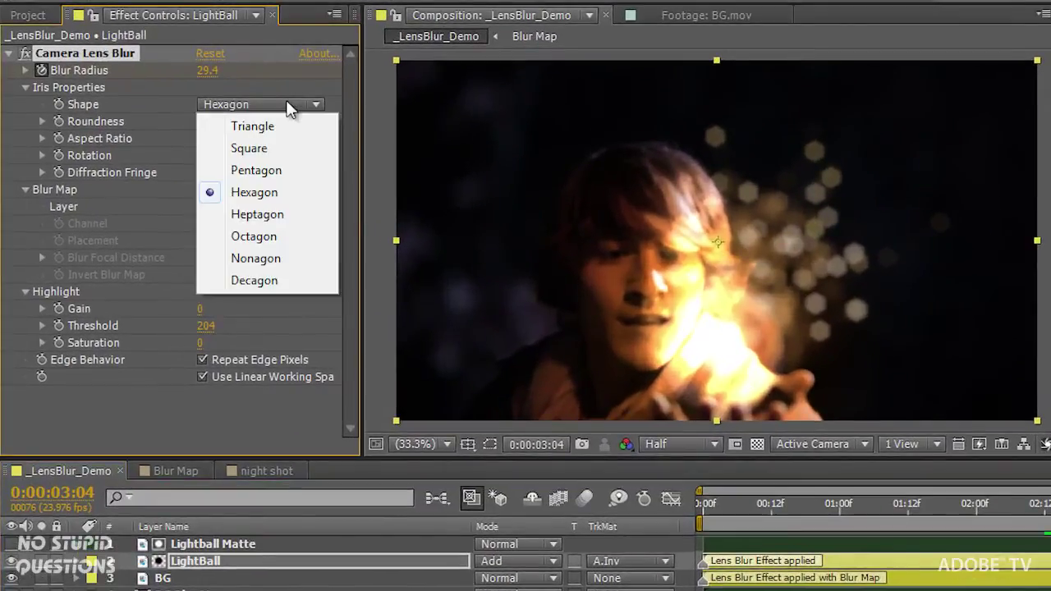
pyautogui.click(284, 127)
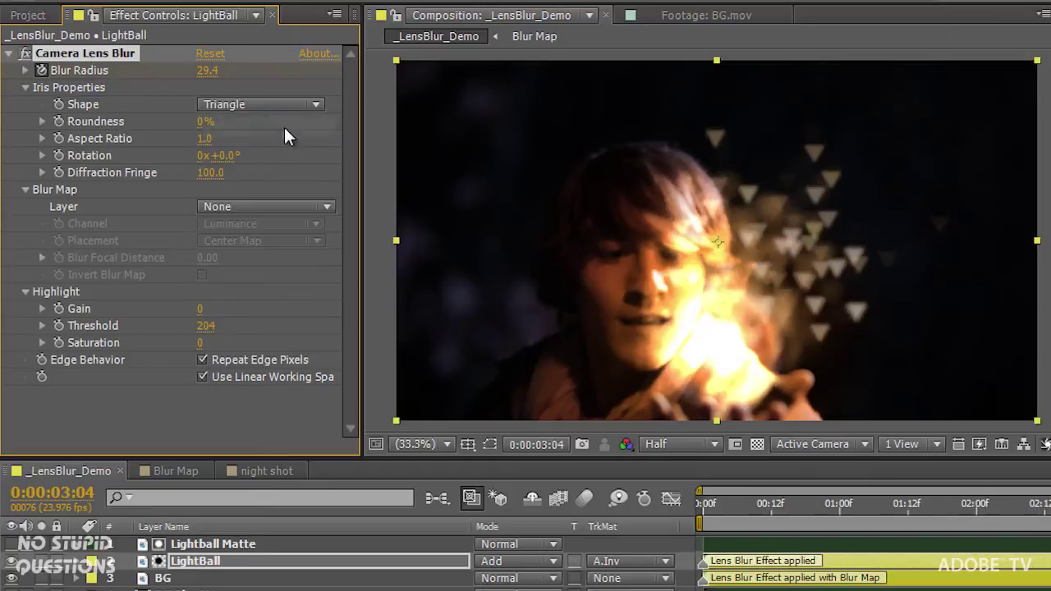
pyautogui.click(280, 105)
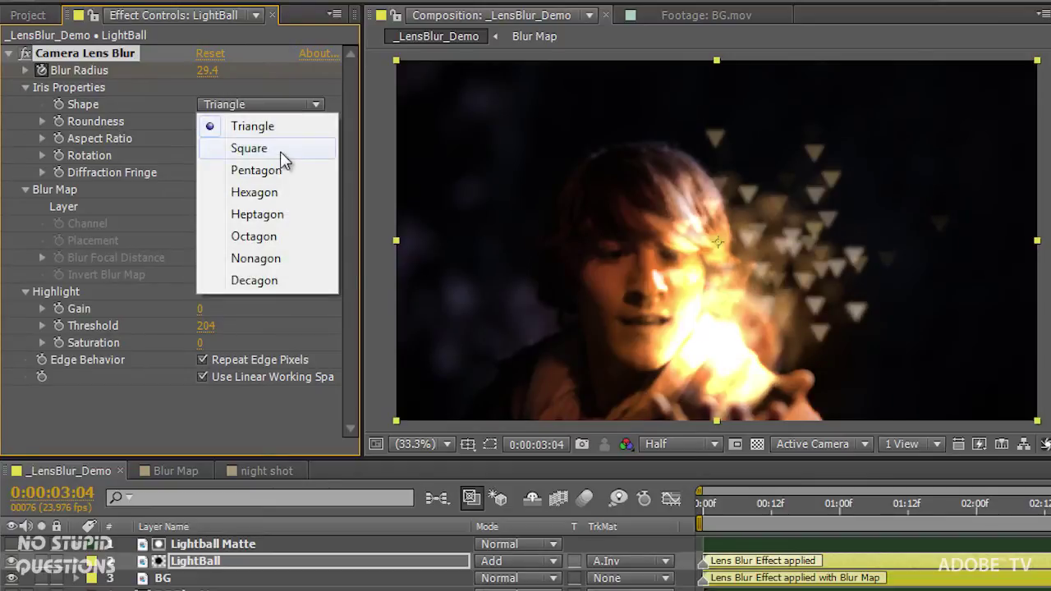
pyautogui.click(279, 195)
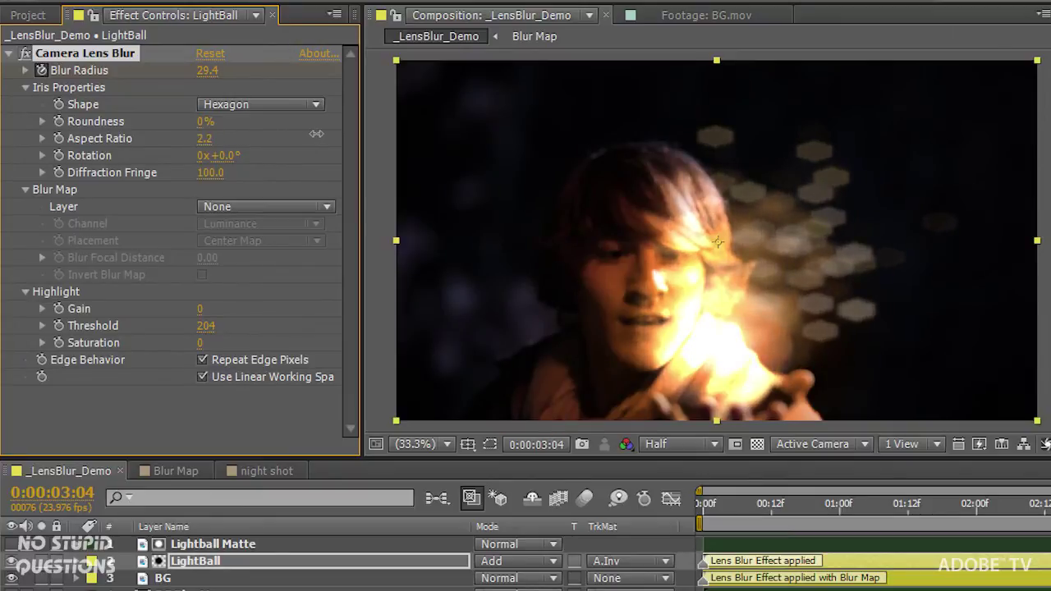
pyautogui.moveTo(275, 132); pyautogui.dragTo(235, 149)
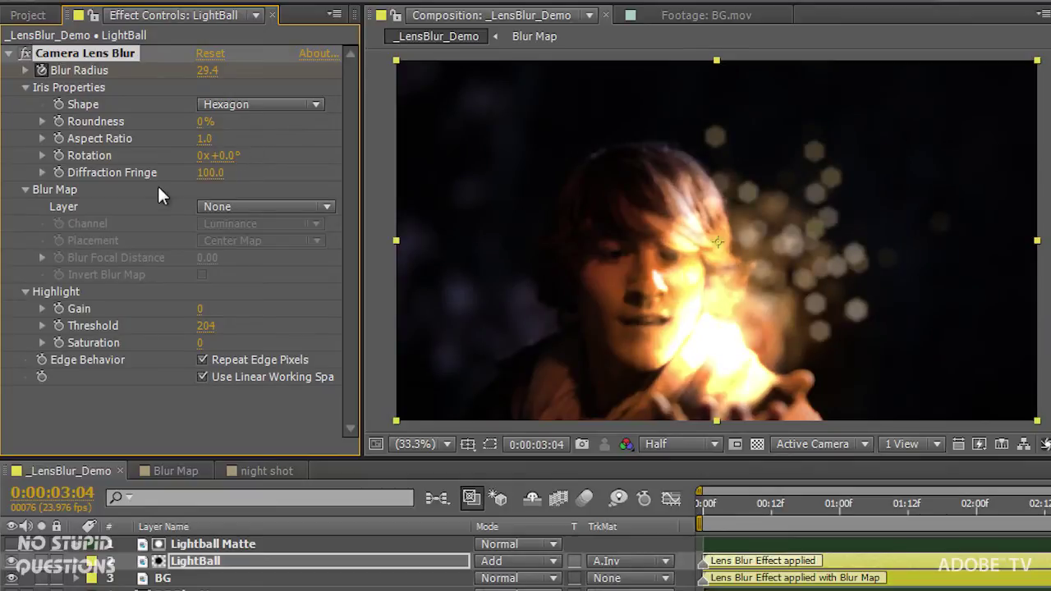
pyautogui.click(291, 211)
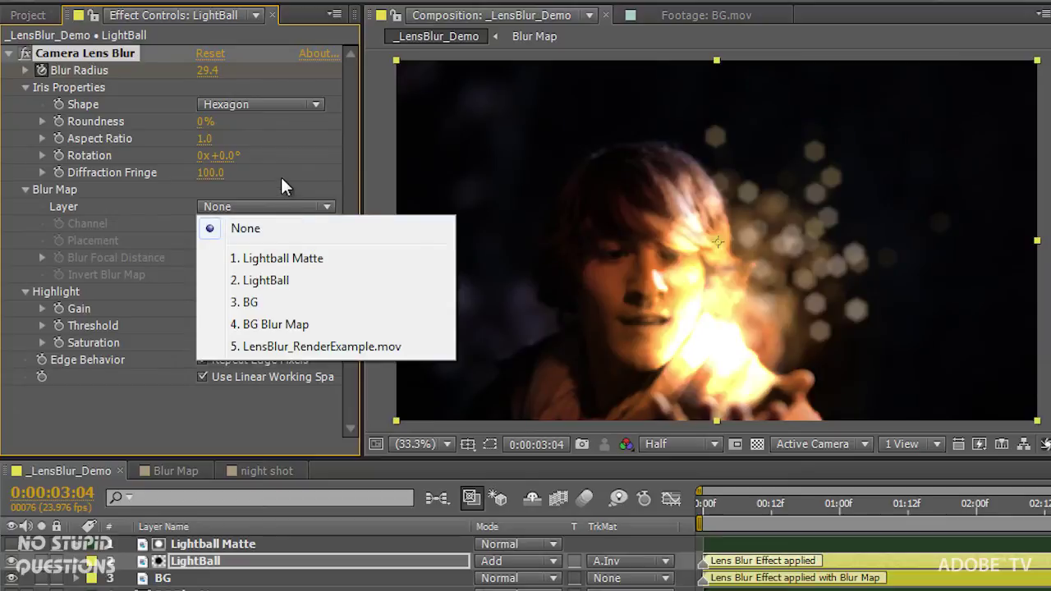
# Leave the Blur Map Layer unset, inspect the BG layer, and scrub through the Blur Map composition.
pyautogui.click(251, 386)
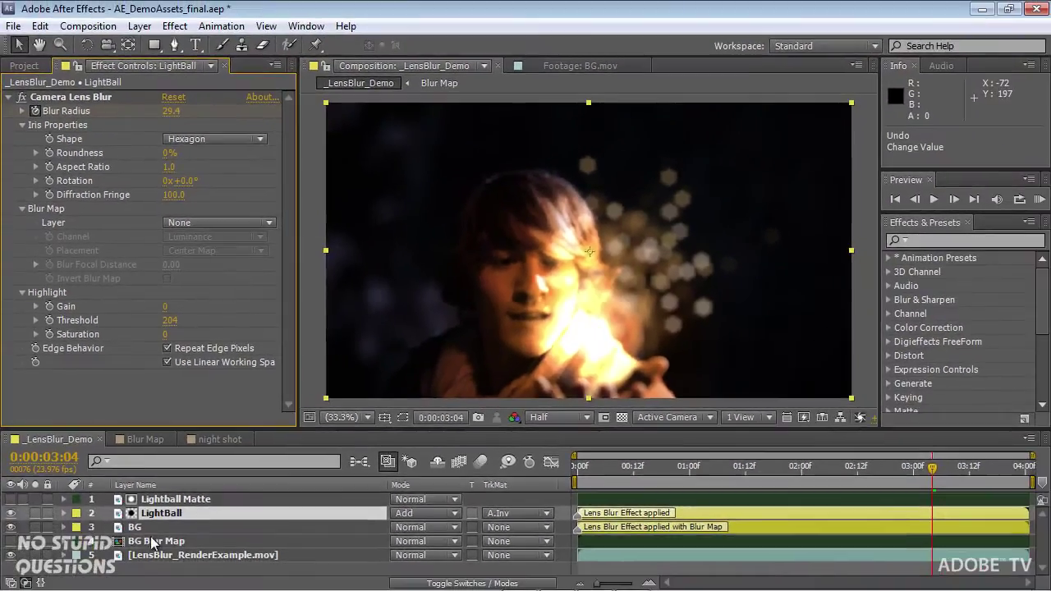
pyautogui.click(147, 527)
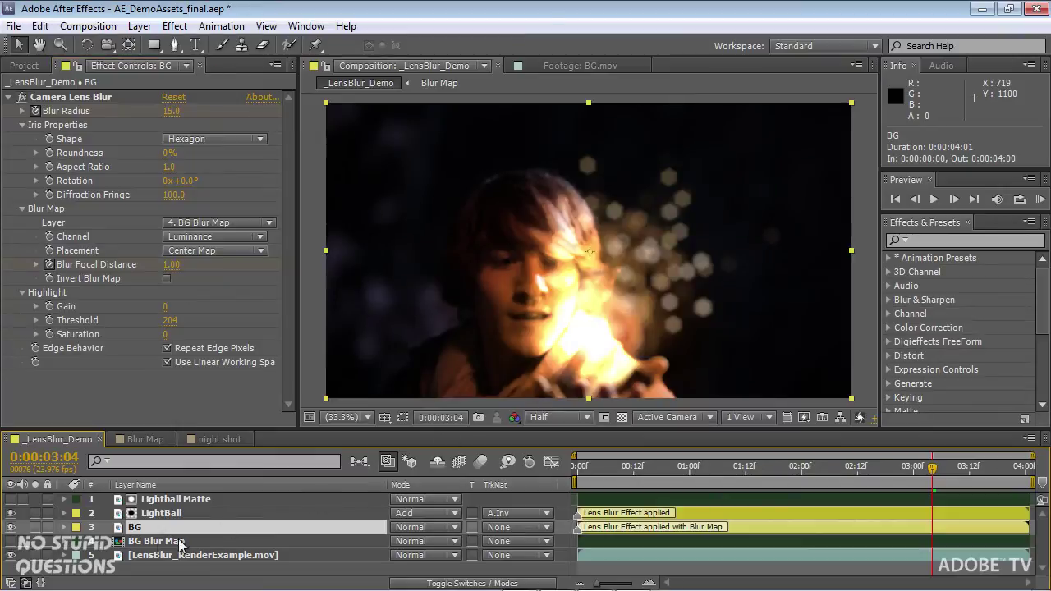
pyautogui.doubleClick(120, 542)
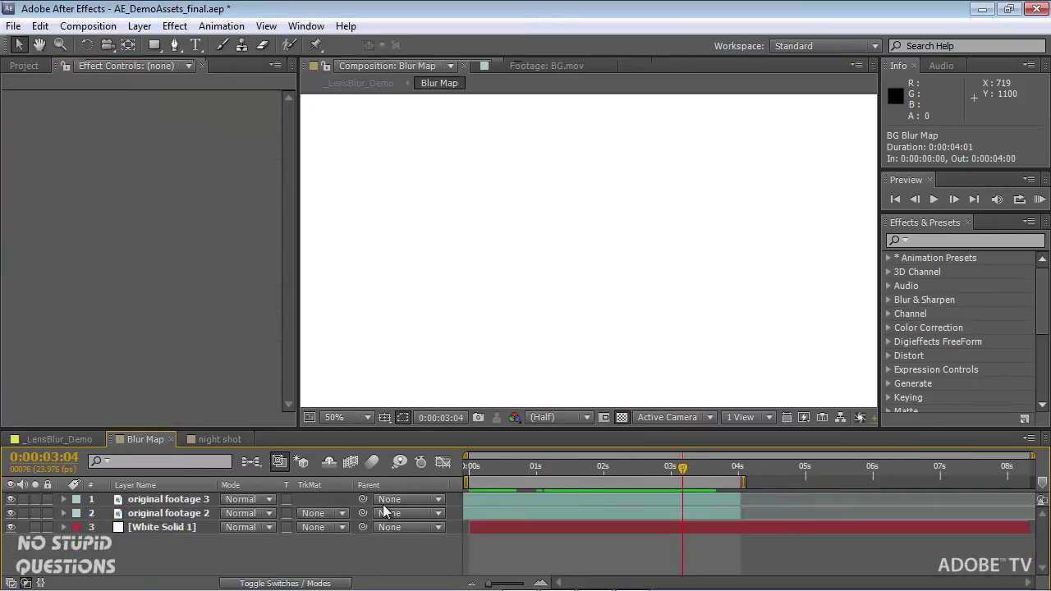
pyautogui.moveTo(617, 478)
pyautogui.mouseDown()
pyautogui.moveTo(522, 479)
pyautogui.moveTo(630, 476)
pyautogui.mouseUp()
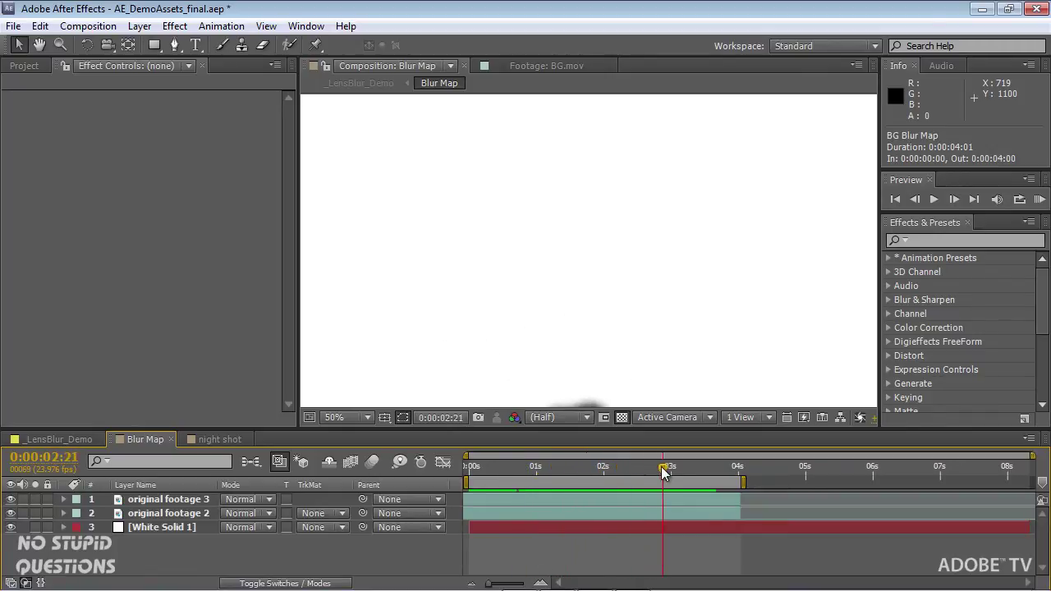
pyautogui.moveTo(608, 480); pyautogui.dragTo(570, 479)
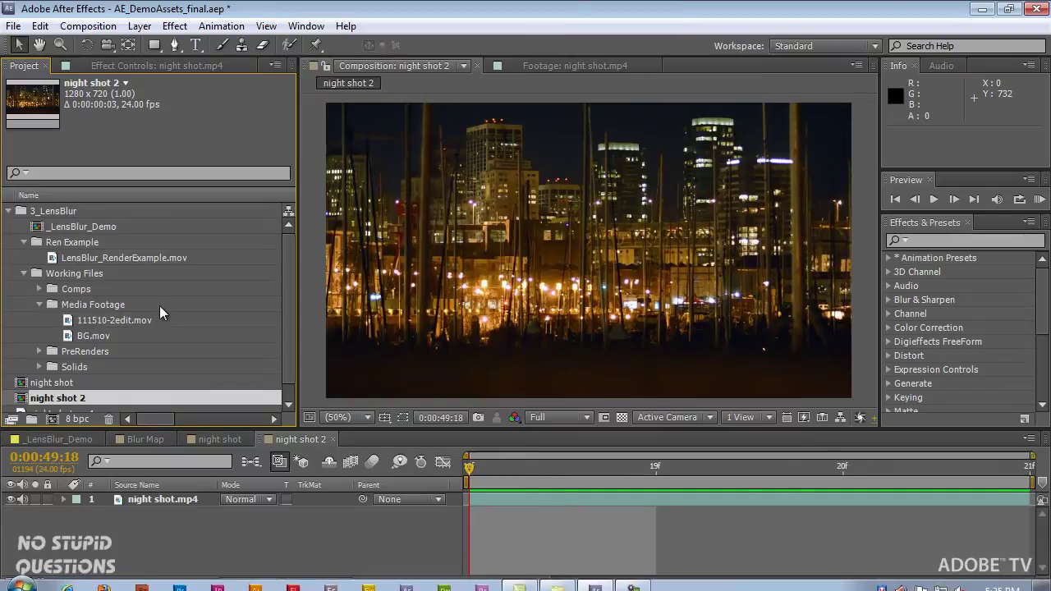
# Search the effects for 'camer' and apply Camera Lens Blur to night shot.mp4.
pyautogui.click(8, 212)
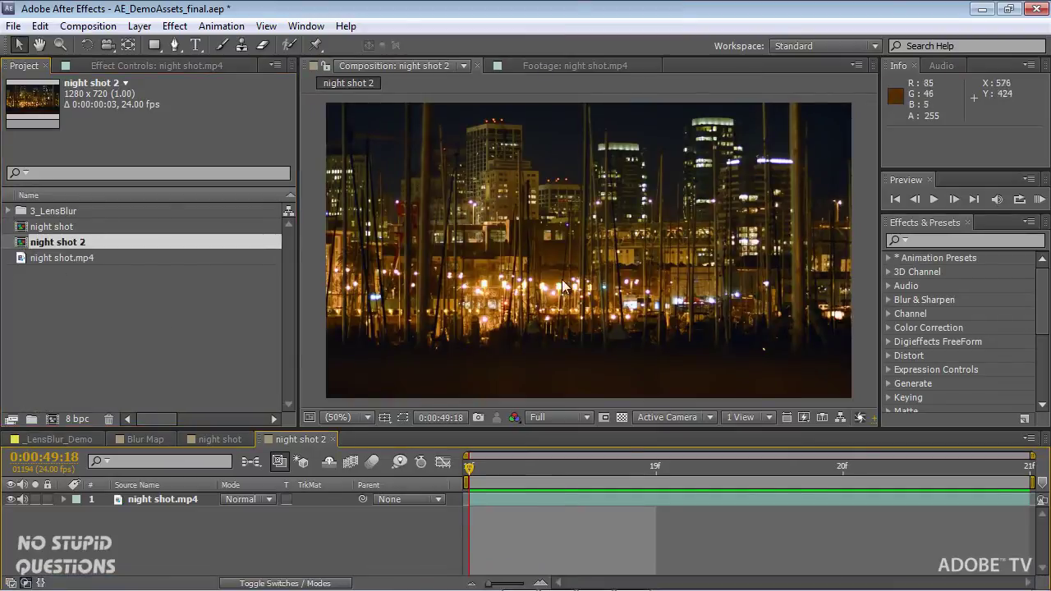
pyautogui.click(952, 238)
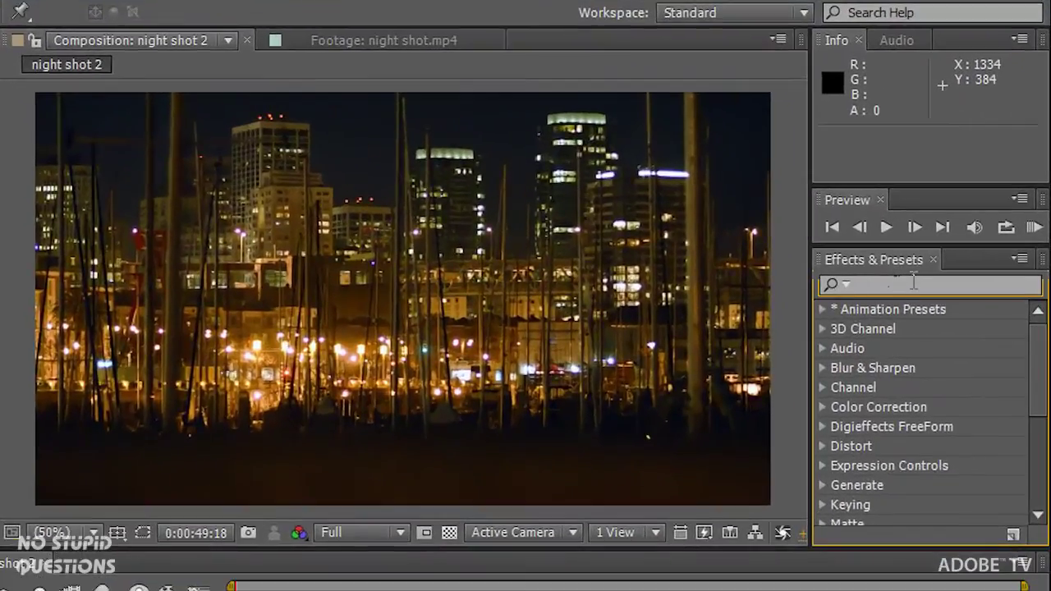
pyautogui.write('camera')
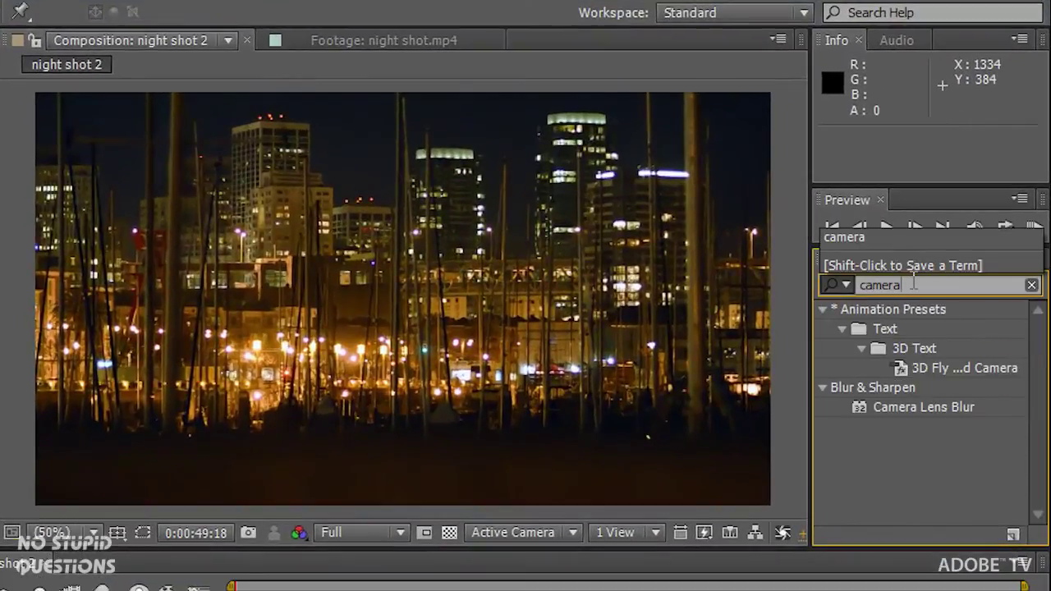
pyautogui.moveTo(868, 417); pyautogui.dragTo(617, 380)
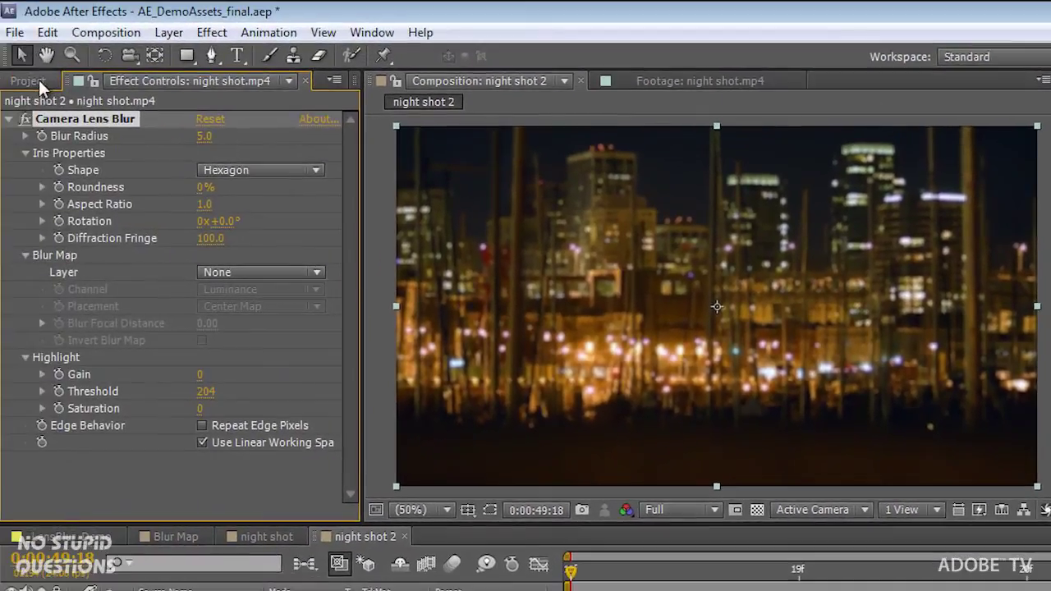
pyautogui.click(38, 80)
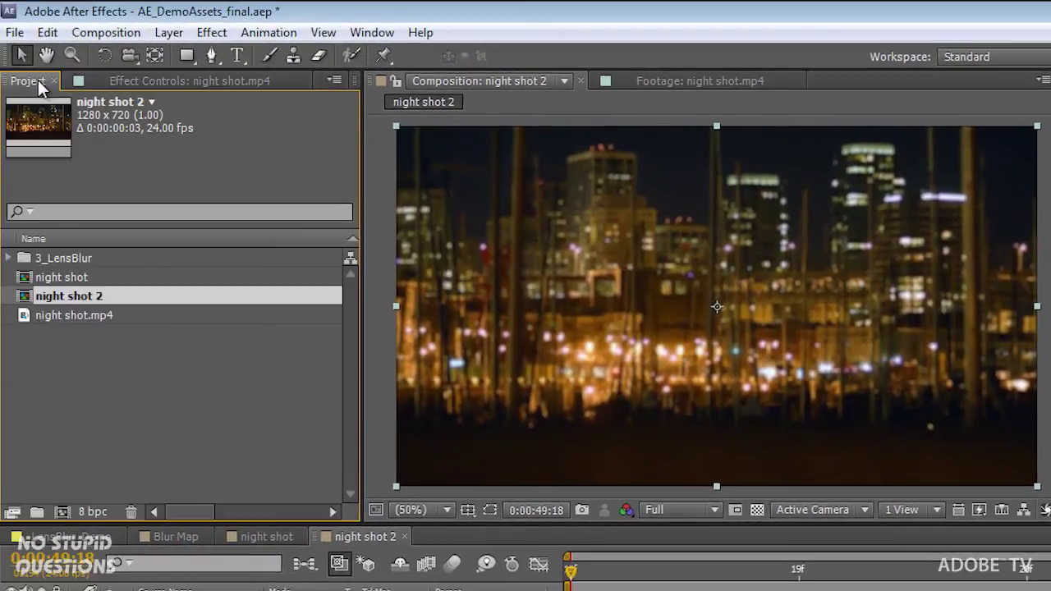
# Raise the project colour depth from 8 bpc through 16 to 32 bpc.
pyautogui.keyDown('alt'); pyautogui.click(98, 512); pyautogui.keyUp('alt')
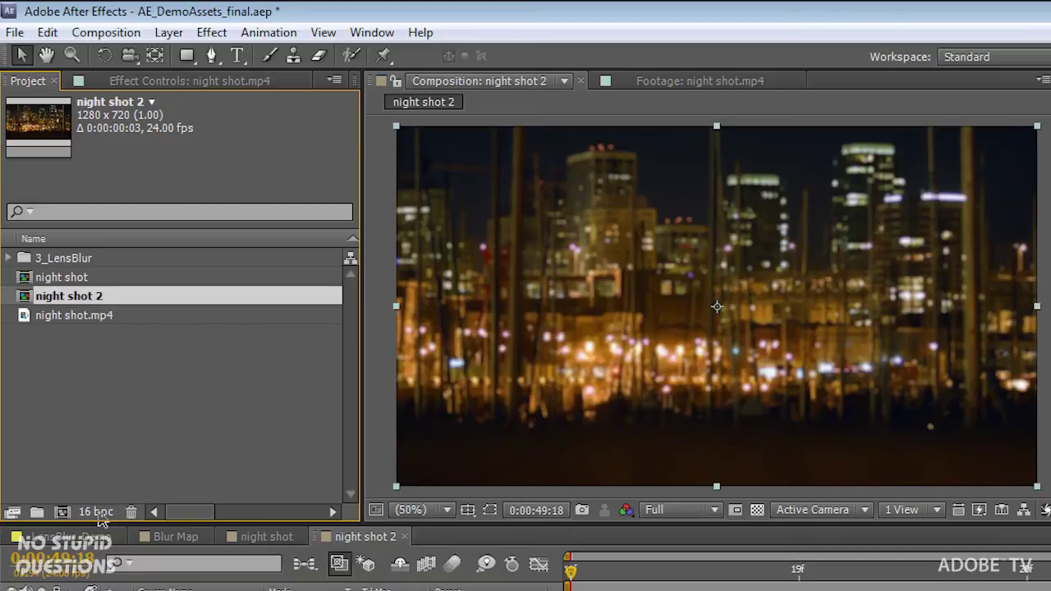
pyautogui.keyDown('alt'); pyautogui.click(96, 512); pyautogui.keyUp('alt')
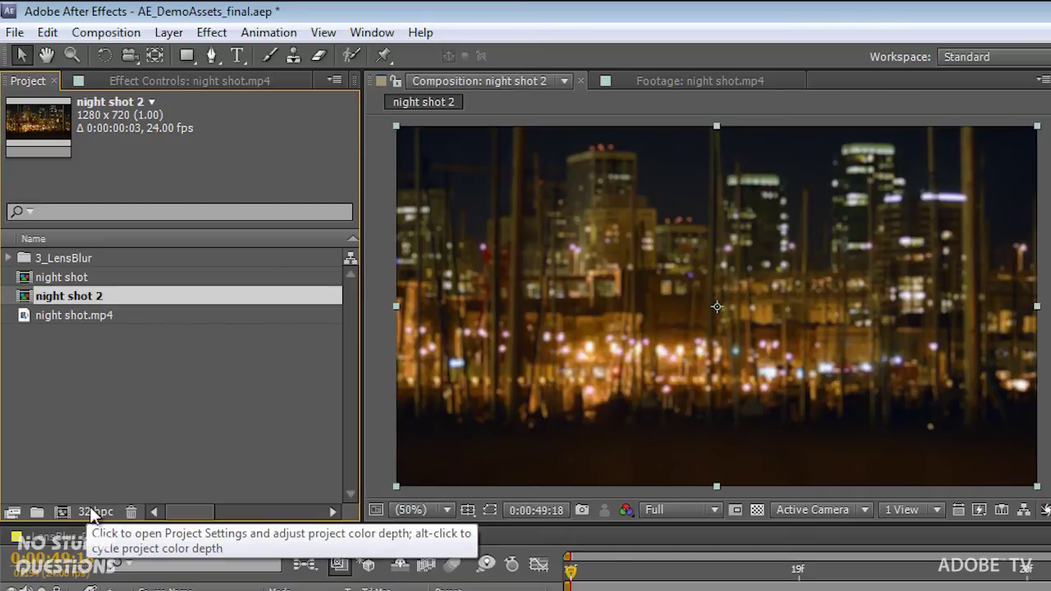
pyautogui.click(216, 79)
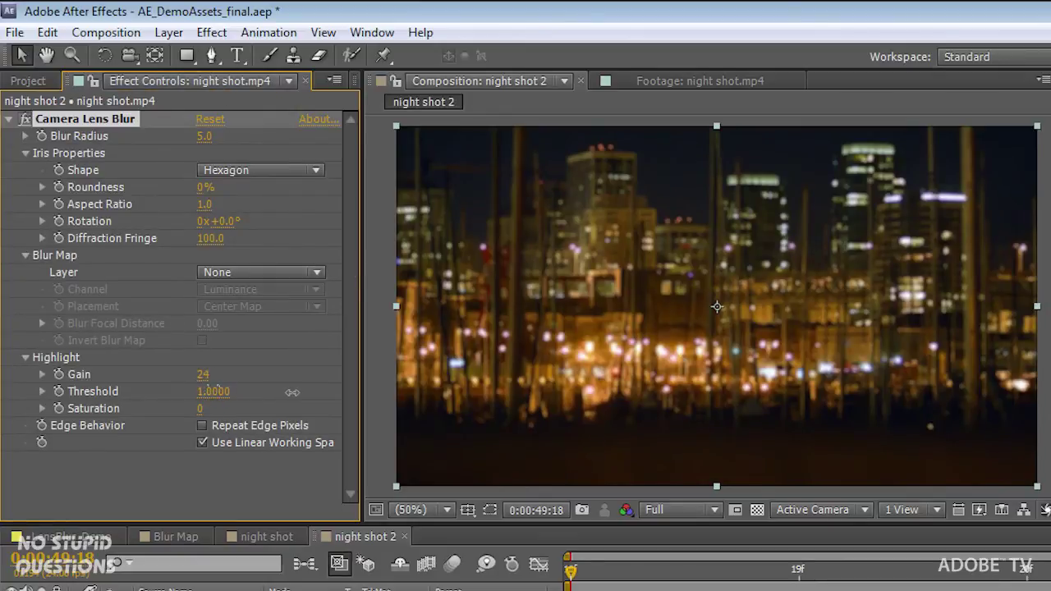
# Lower Highlight Threshold to 0 and raise Highlight Gain to about 28.
pyautogui.moveTo(224, 393); pyautogui.dragTo(166, 394)
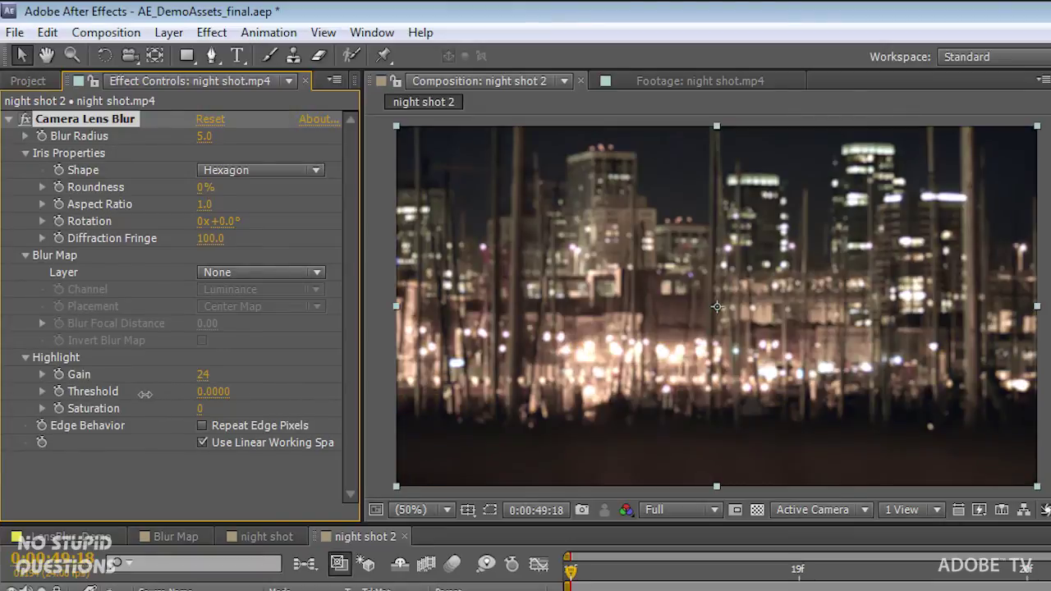
pyautogui.moveTo(212, 374); pyautogui.dragTo(177, 375)
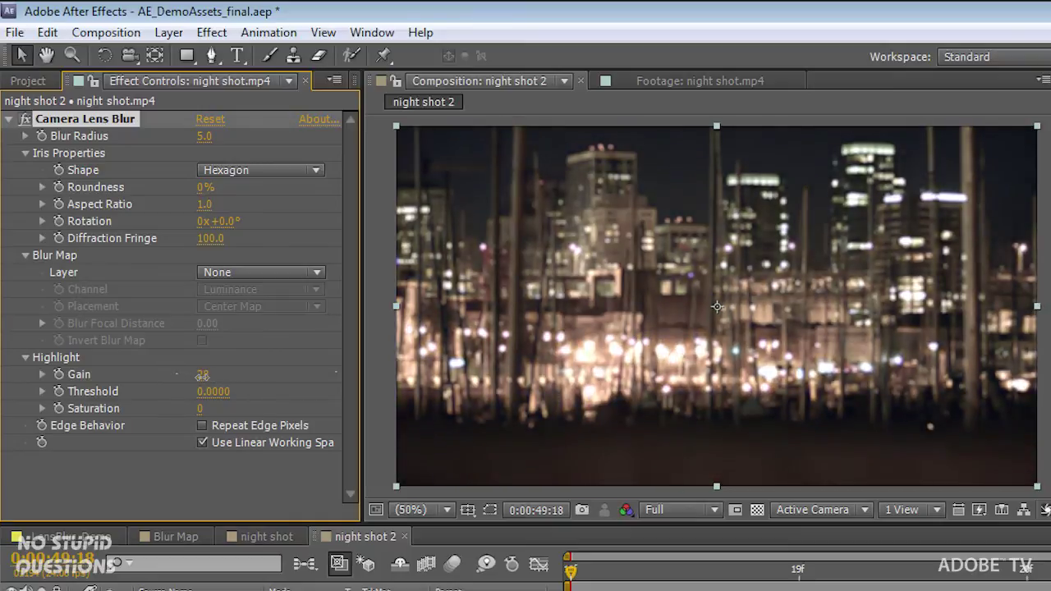